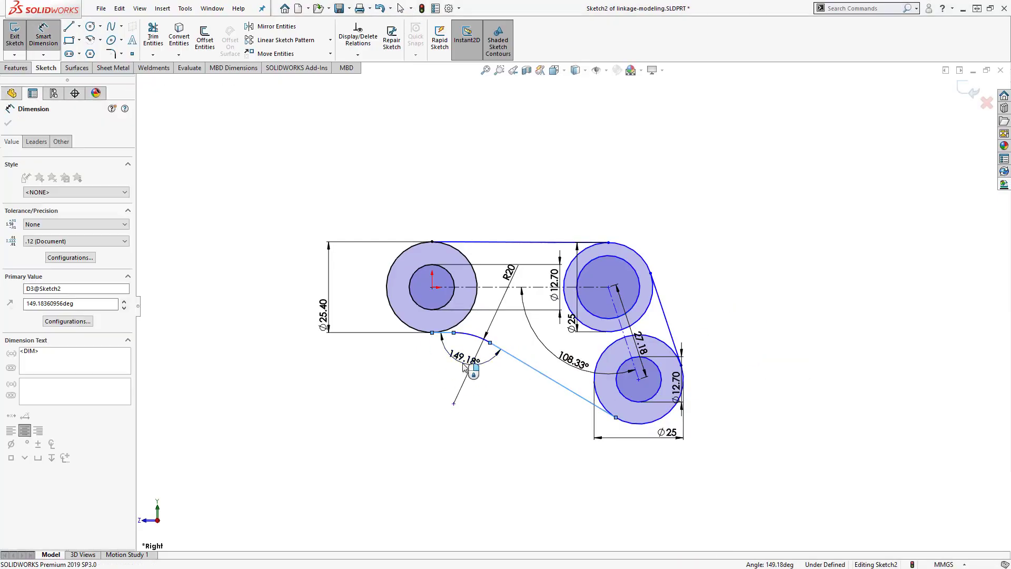
- Dimension the arc angle to 130°, the inner circle to Ø8, and the centre distance to fully define the sketch
{"action": "type", "text": "130"}
{"action": "key", "text": "Return"}
{"action": "left_click", "coordinate": [631, 267]}
{"action": "left_click", "coordinate": [656, 242]}
{"action": "type", "text": "8"}
{"action": "key", "text": "Return"}
{"action": "left_click", "coordinate": [432, 288]}
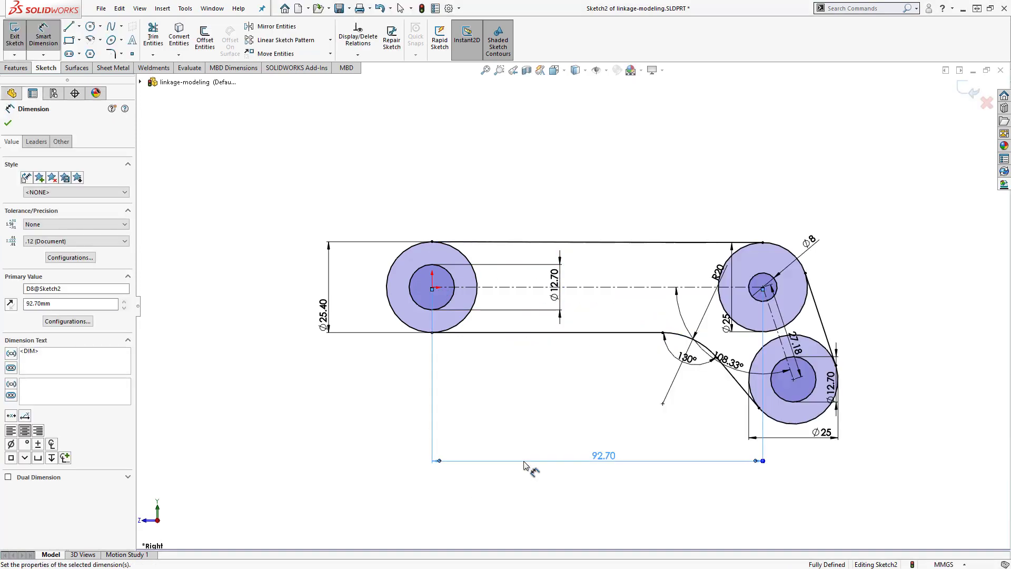
{"action": "left_click", "coordinate": [529, 464]}
{"action": "key", "text": "Return"}
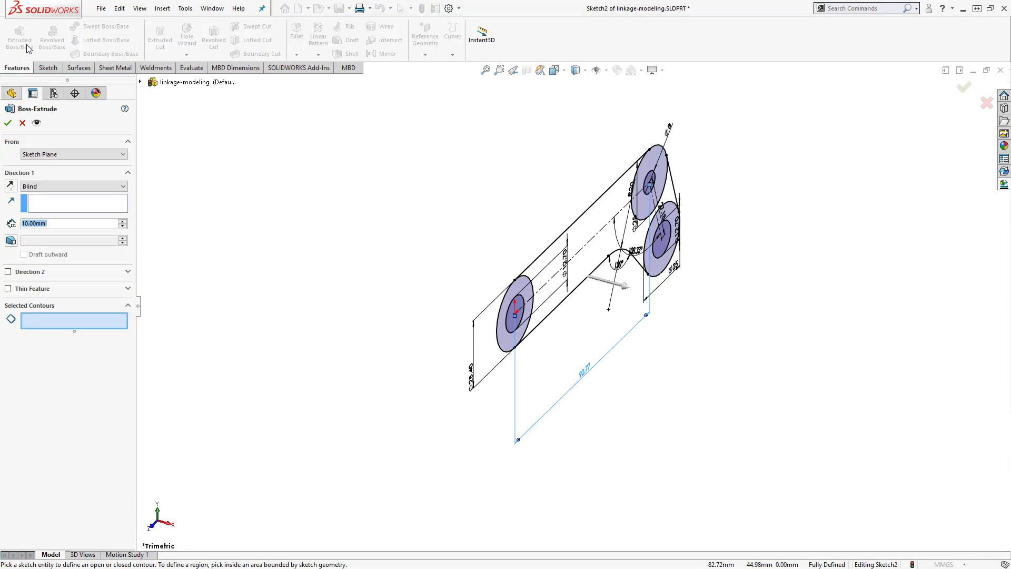
- Extrude the sketch into a solid and draw a center rectangle at the origin on its top face
{"action": "left_click", "coordinate": [745, 259]}
{"action": "left_click", "coordinate": [532, 233]}
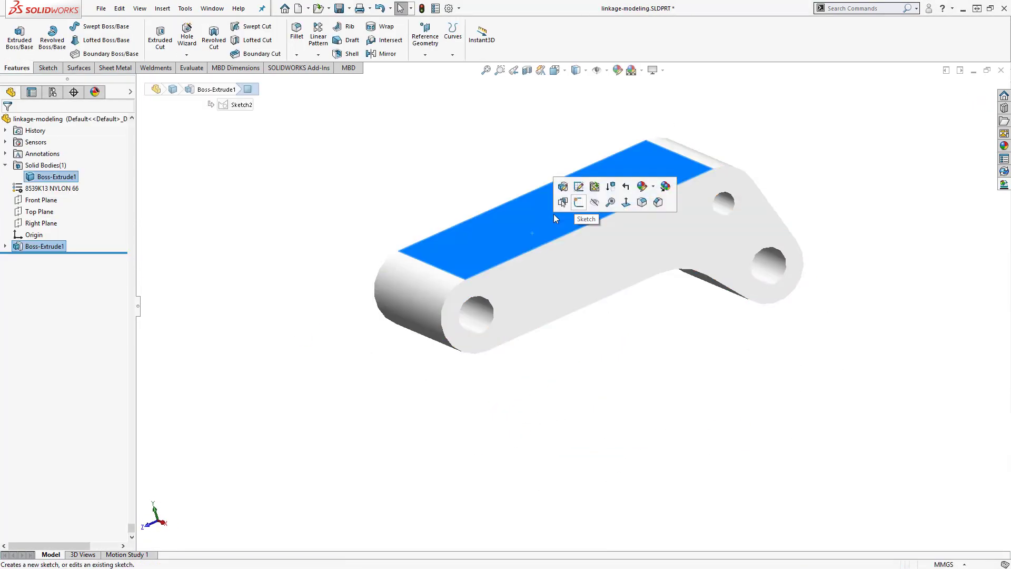
{"action": "left_click", "coordinate": [579, 202]}
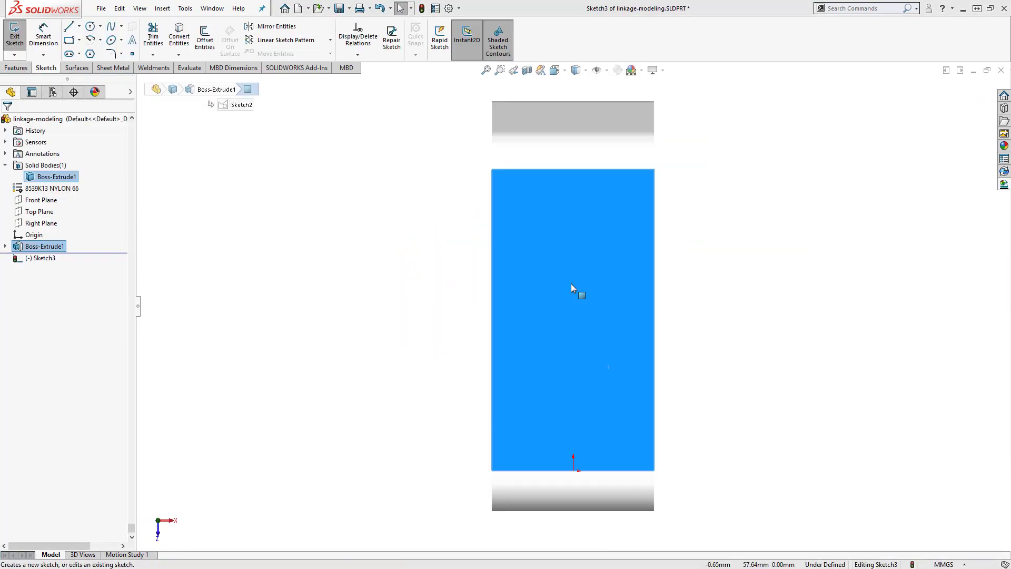
{"action": "left_click", "coordinate": [69, 39]}
{"action": "left_click", "coordinate": [573, 470]}
{"action": "left_click", "coordinate": [638, 423]}
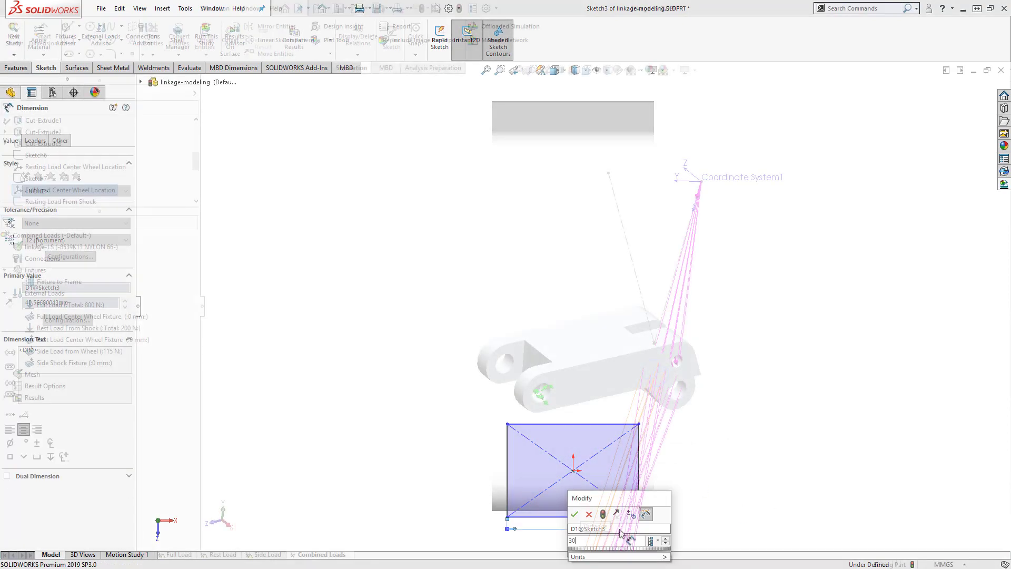
- Run the Combined Loads study without large displacement and view its results
{"action": "right_click", "coordinate": [37, 235]}
{"action": "left_click", "coordinate": [42, 247]}
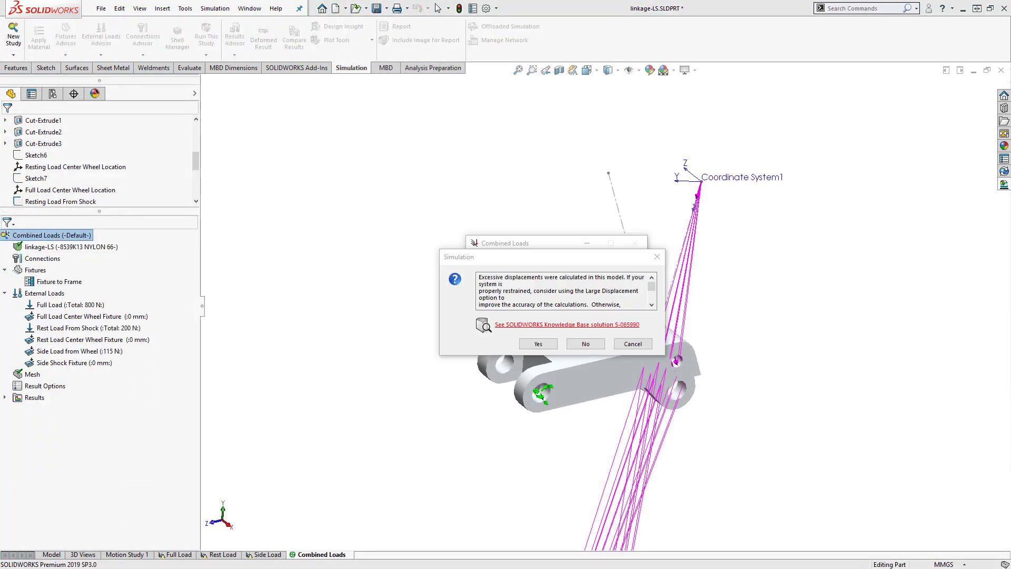
{"action": "left_click", "coordinate": [591, 347]}
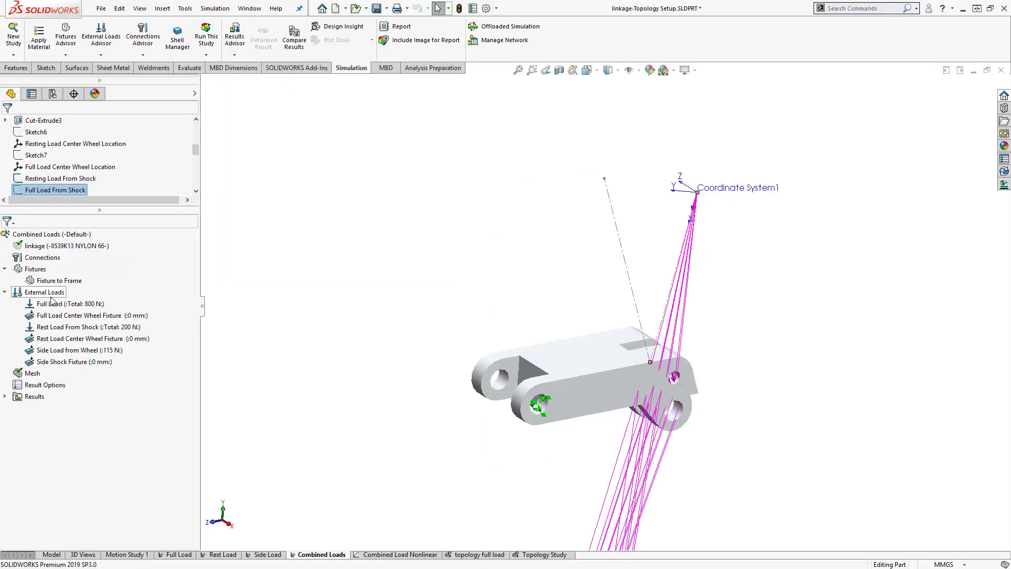
- Give the Topology Study a Minimize Mass goal with a stress/factor of safety constraint
{"action": "left_click", "coordinate": [560, 555]}
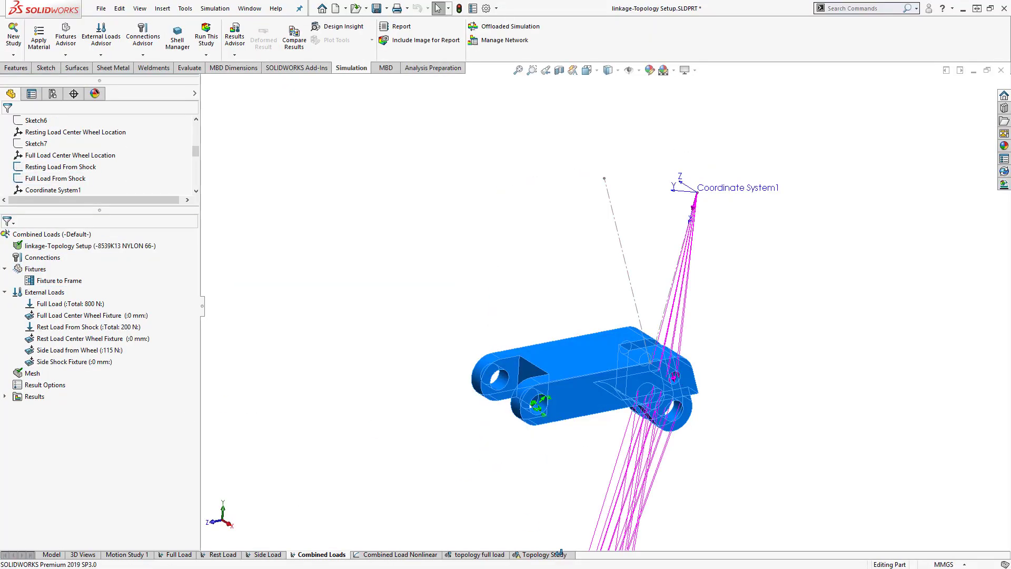
{"action": "right_click", "coordinate": [58, 379]}
{"action": "left_click", "coordinate": [84, 409]}
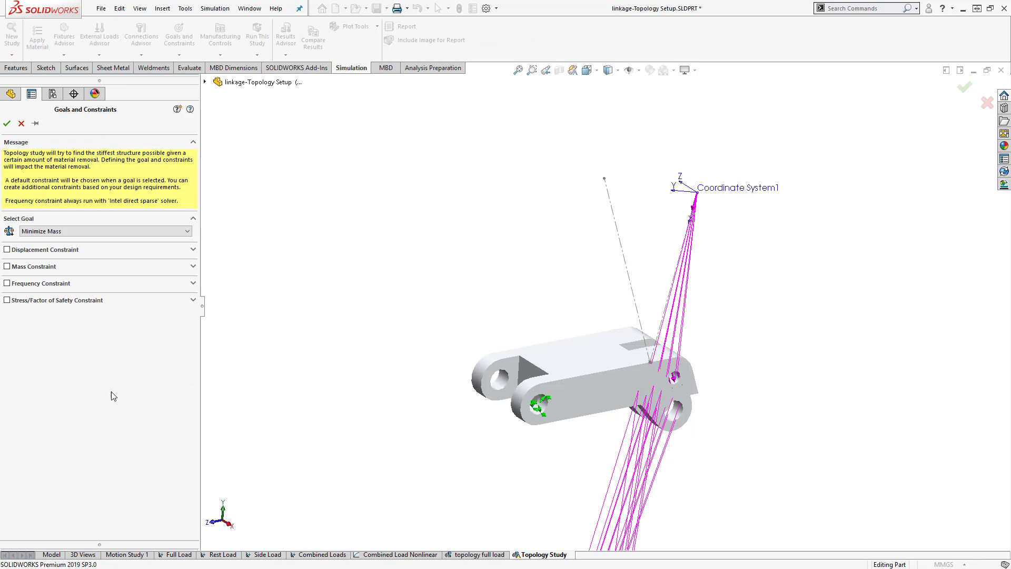
{"action": "left_click", "coordinate": [15, 371]}
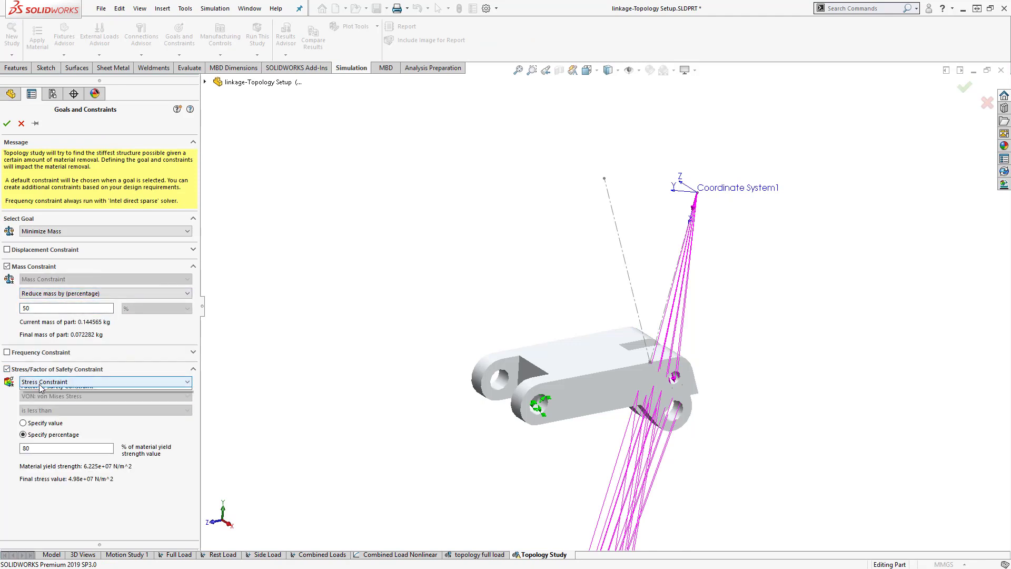
- Preserve the three hole faces with a preserved-area depth as a manufacturing control
{"action": "left_click", "coordinate": [7, 123]}
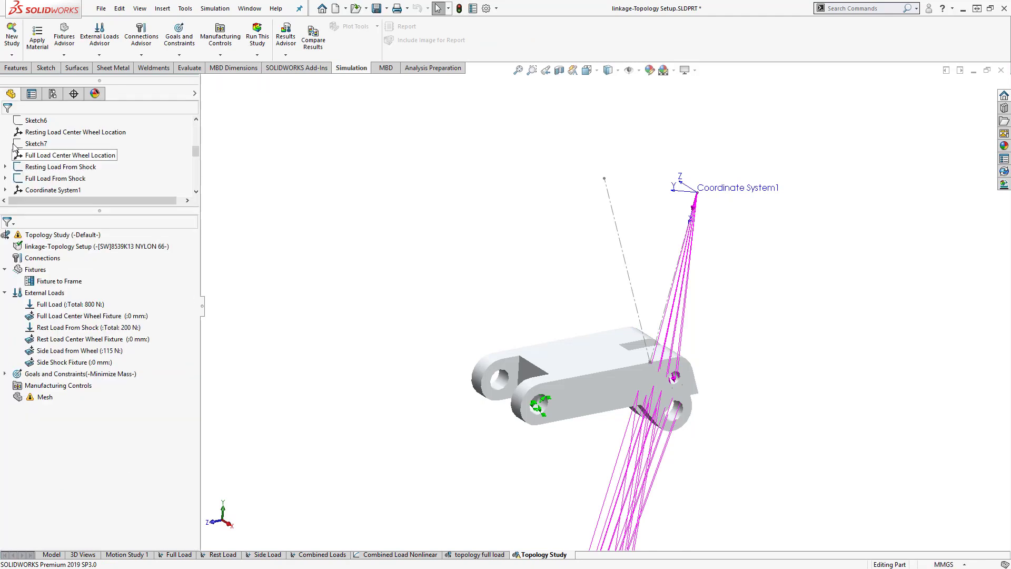
{"action": "right_click", "coordinate": [43, 383]}
{"action": "left_click", "coordinate": [68, 414]}
{"action": "left_click", "coordinate": [526, 350]}
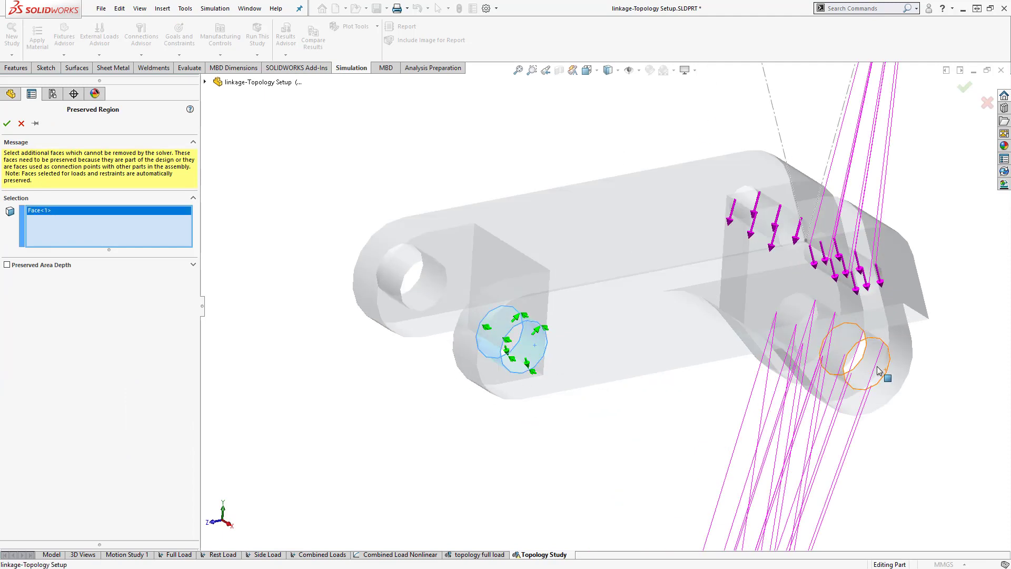
{"action": "left_click", "coordinate": [874, 368]}
{"action": "left_click", "coordinate": [924, 324]}
{"action": "left_click", "coordinate": [42, 266]}
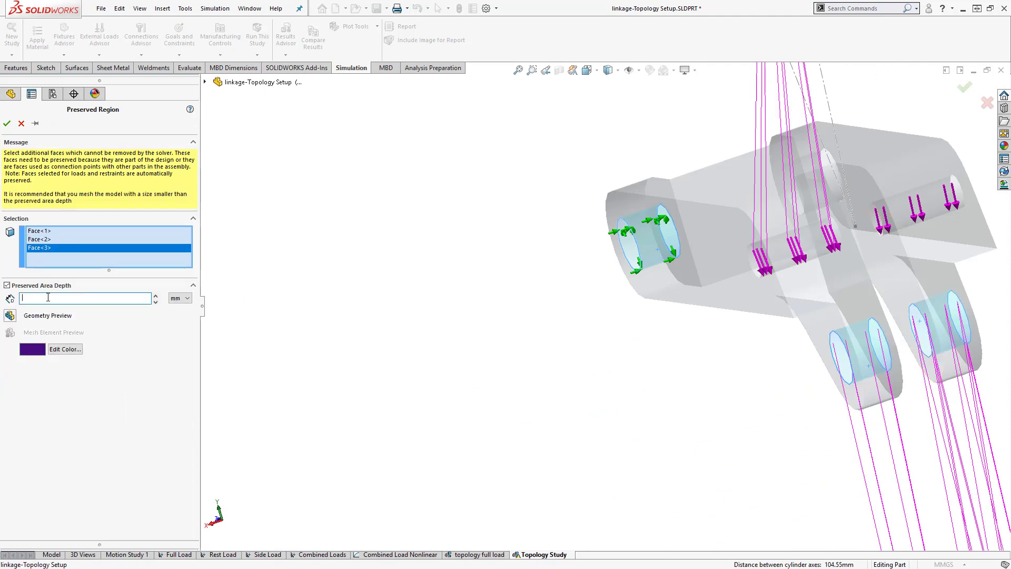
{"action": "left_click", "coordinate": [7, 124]}
- Add a de-mold direction control using a face as the pull direction
{"action": "right_click", "coordinate": [84, 383]}
{"action": "left_click", "coordinate": [139, 419]}
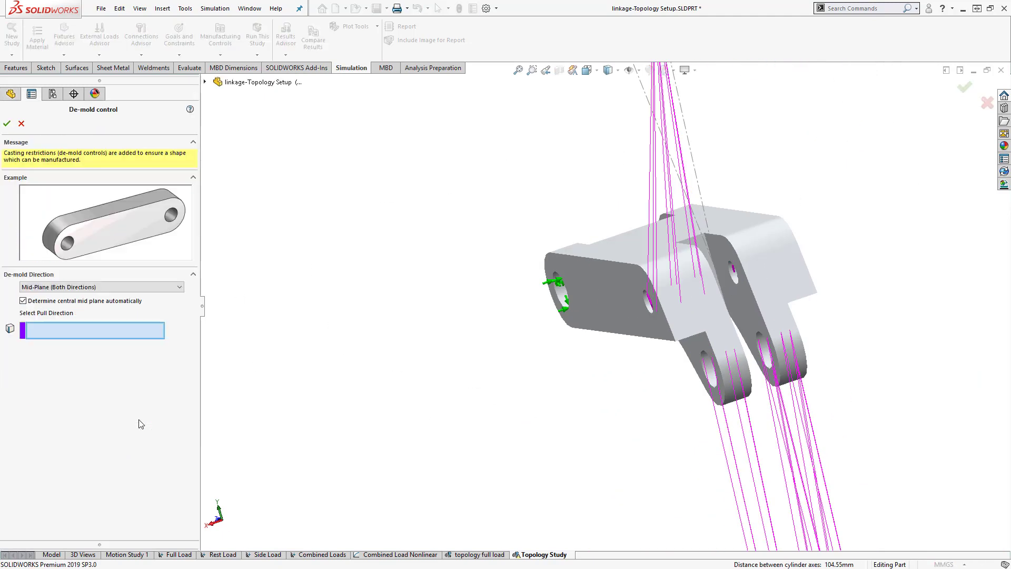
{"action": "left_click", "coordinate": [594, 294]}
{"action": "left_click", "coordinate": [7, 123]}
- Add a symmetry control about the Right Plane
{"action": "right_click", "coordinate": [49, 386]}
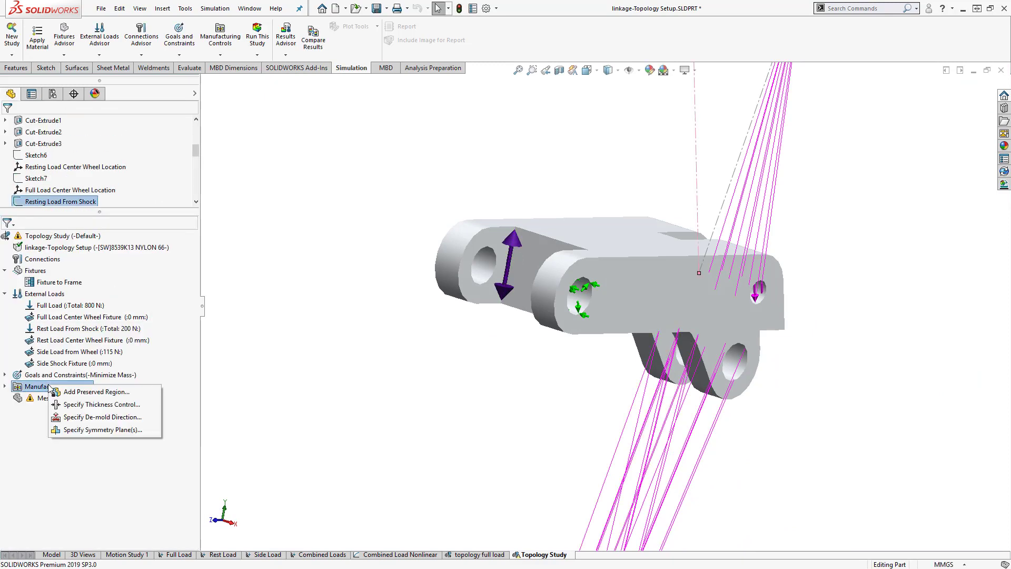
{"action": "left_click", "coordinate": [103, 429]}
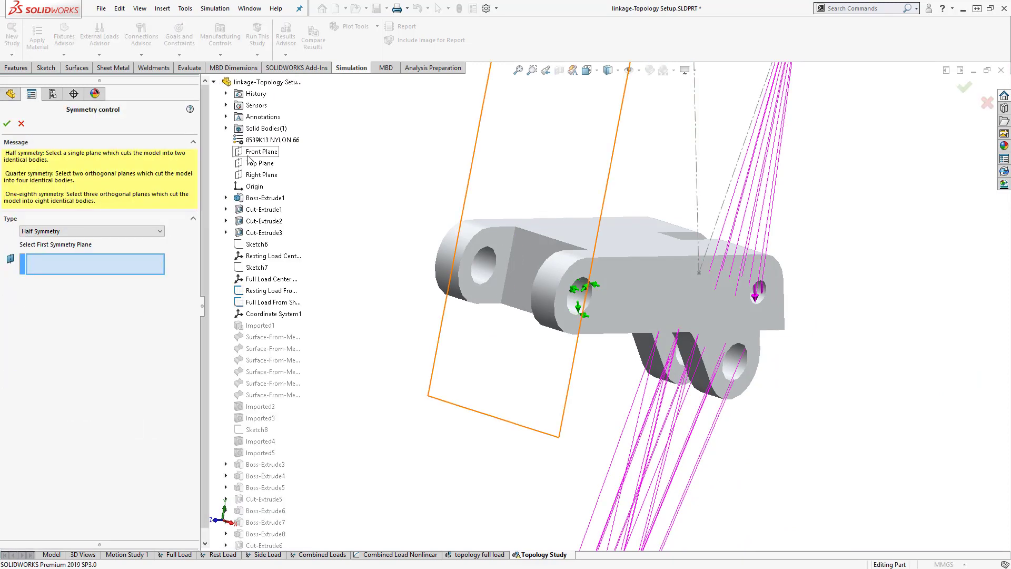
{"action": "left_click", "coordinate": [254, 175]}
- Set the Material Mass threshold to keep 49% of the mass and calculate a smoothed mesh
{"action": "left_click", "coordinate": [7, 124]}
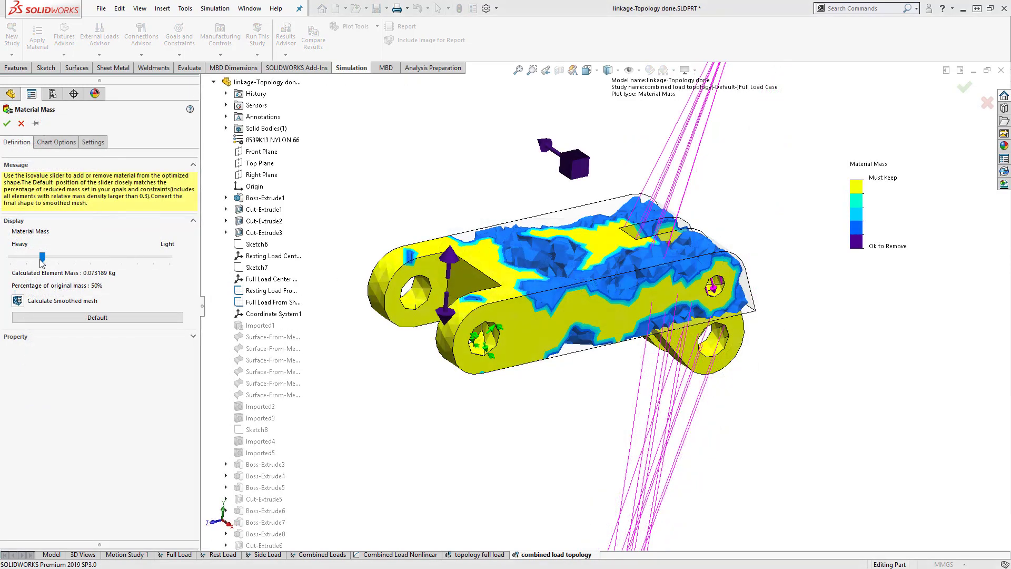
{"action": "left_click_drag", "start_coordinate": [41, 260], "coordinate": [25, 261]}
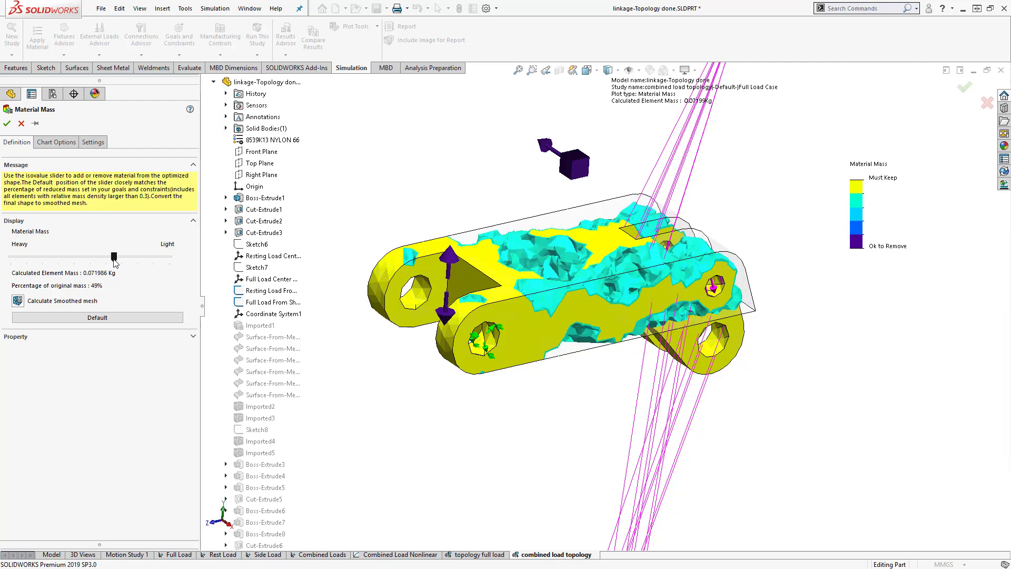
{"action": "left_click_drag", "start_coordinate": [116, 263], "coordinate": [125, 260]}
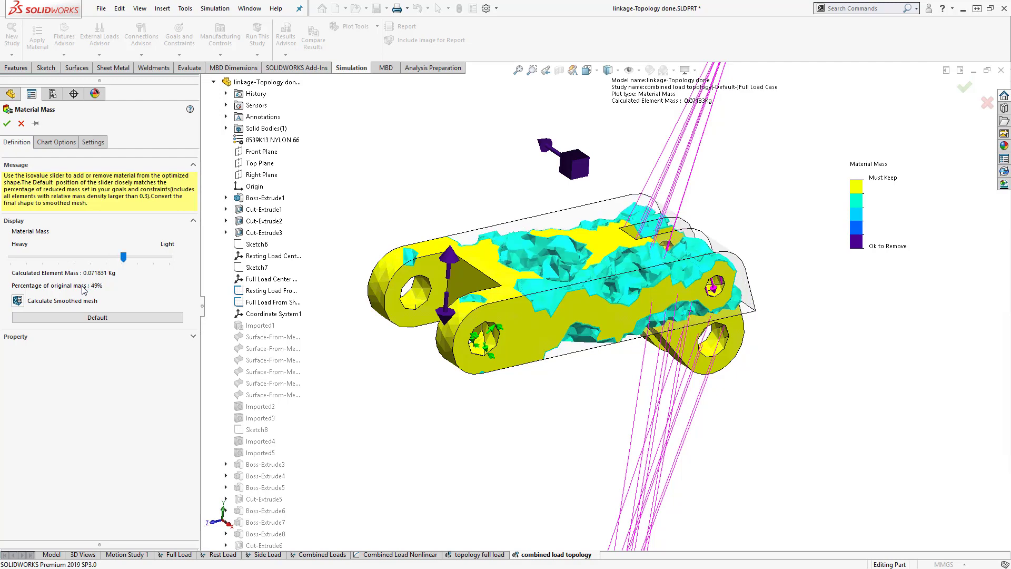
{"action": "left_click", "coordinate": [22, 305]}
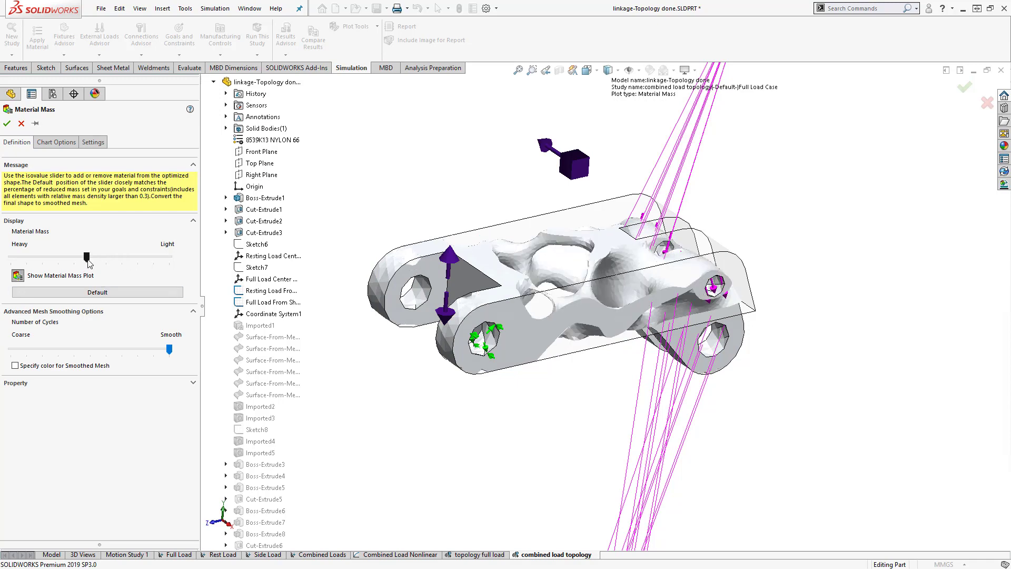
- Export the Material Mass1 smoothed mesh as a solid body into a new configuration
{"action": "left_click", "coordinate": [7, 123]}
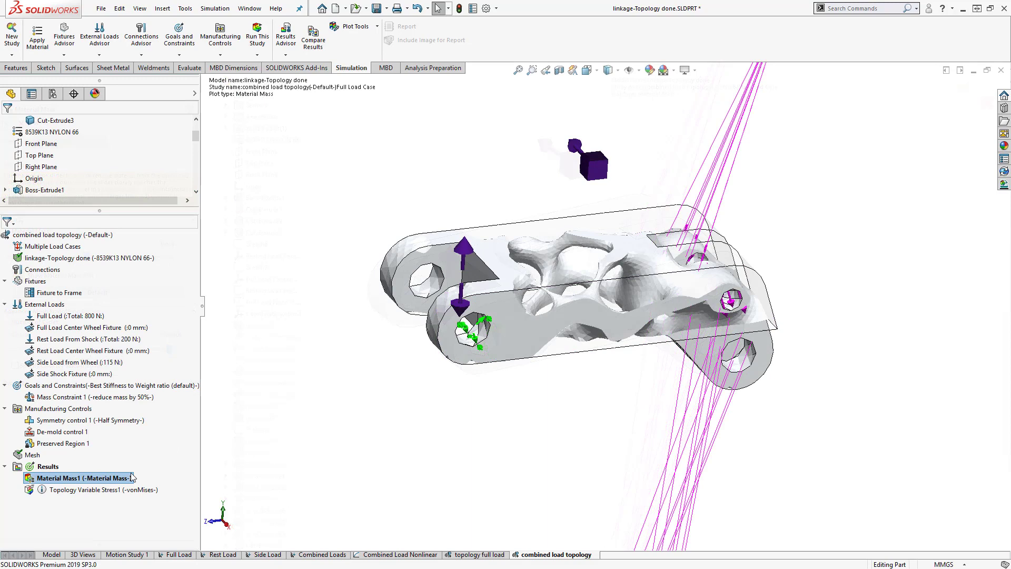
{"action": "right_click", "coordinate": [126, 479]}
{"action": "left_click", "coordinate": [174, 386]}
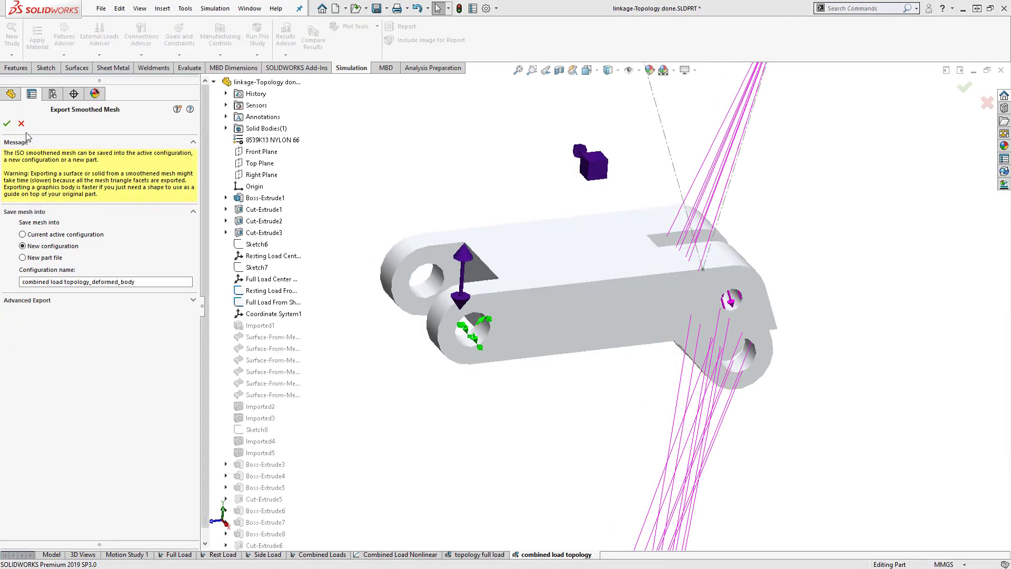
{"action": "left_click", "coordinate": [37, 301]}
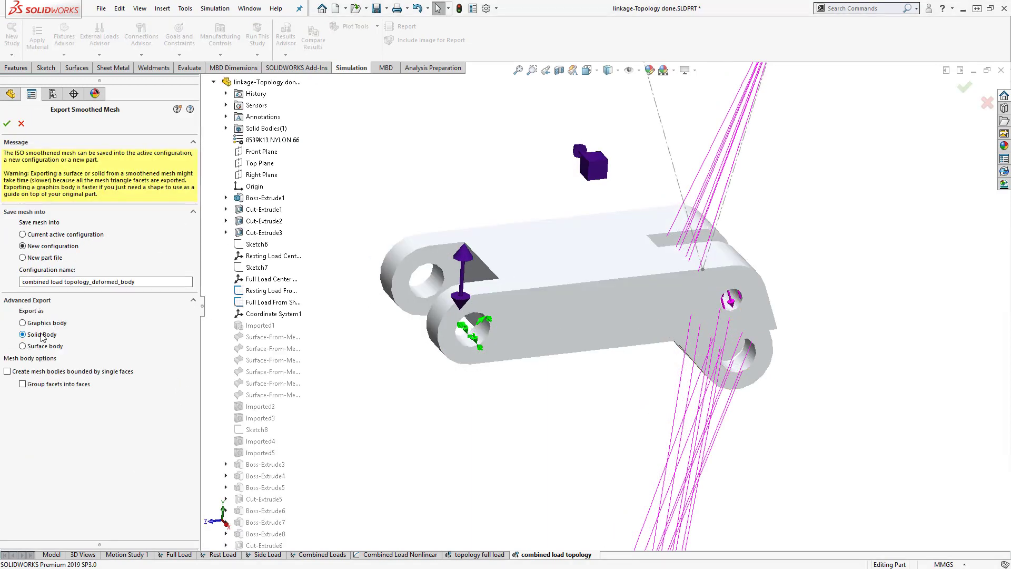
{"action": "left_click", "coordinate": [6, 124]}
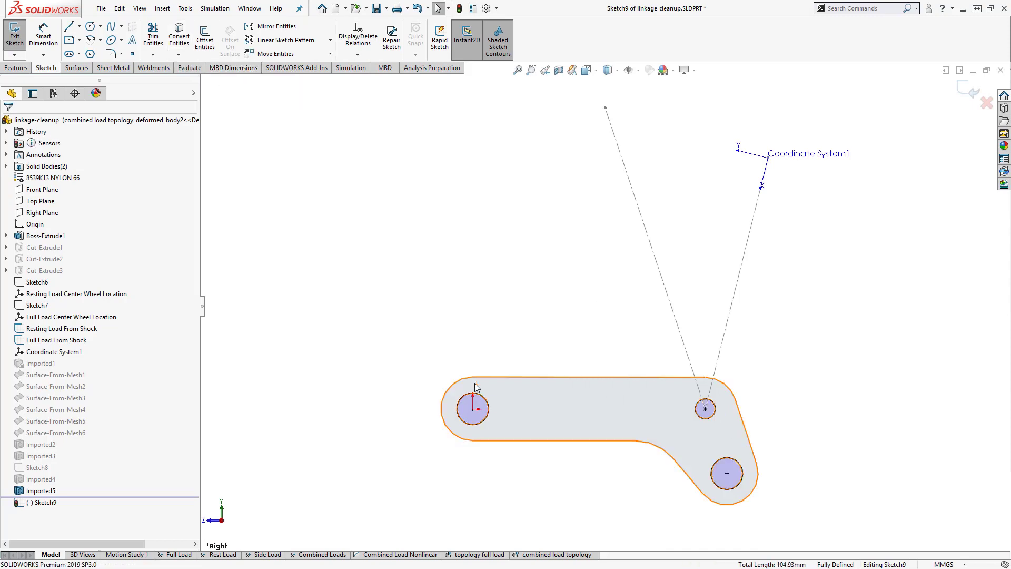
- Offset the three hole circles by 2 mm and exit the sketch
{"action": "left_click", "coordinate": [201, 45]}
{"action": "key", "text": "Return"}
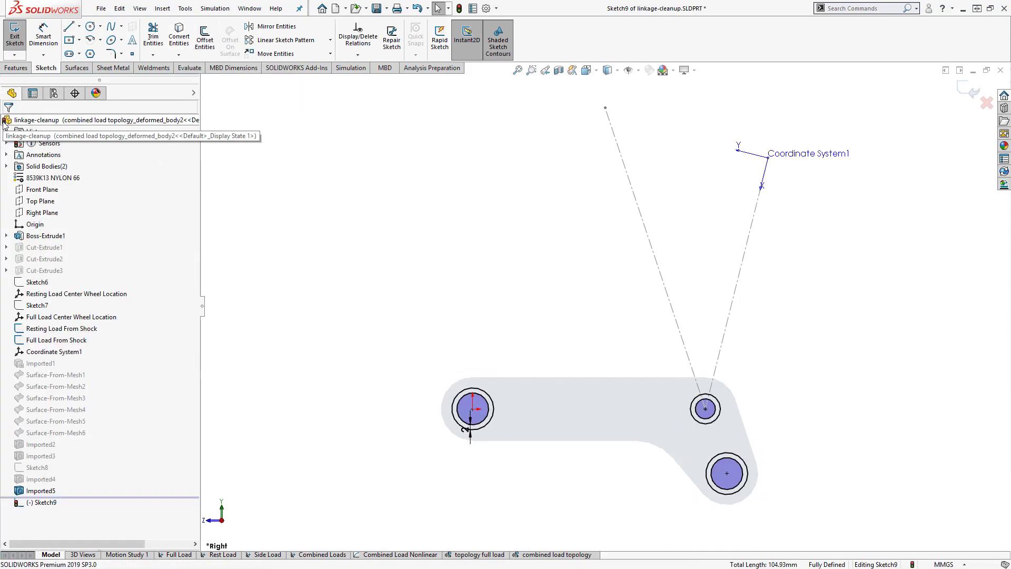
{"action": "key", "text": "ctrl+b"}
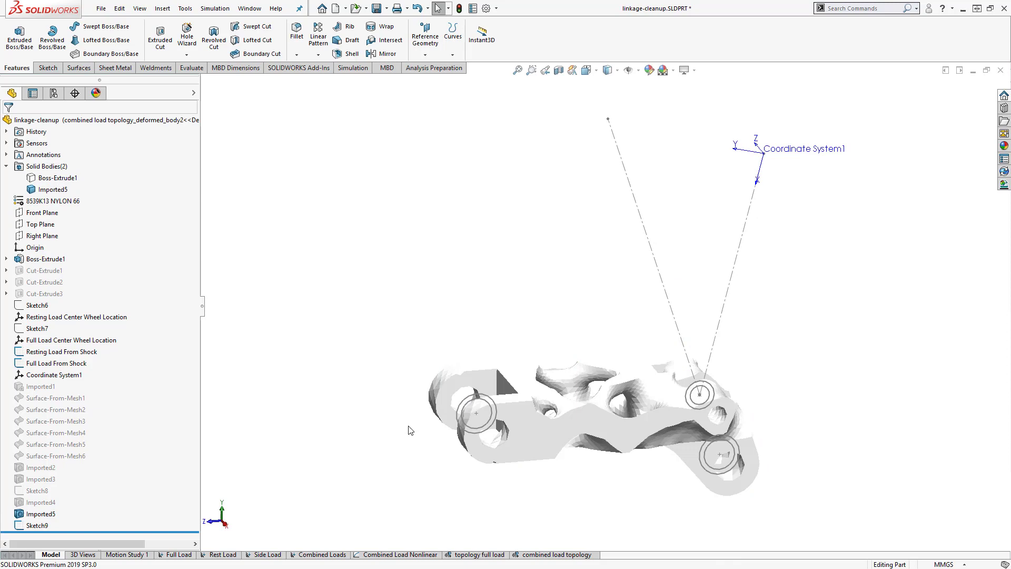
- Extrude boss from a face up to a surface to form the hole bosses
{"action": "key", "text": "e"}
{"action": "left_click", "coordinate": [491, 398]}
{"action": "left_click", "coordinate": [100, 185]}
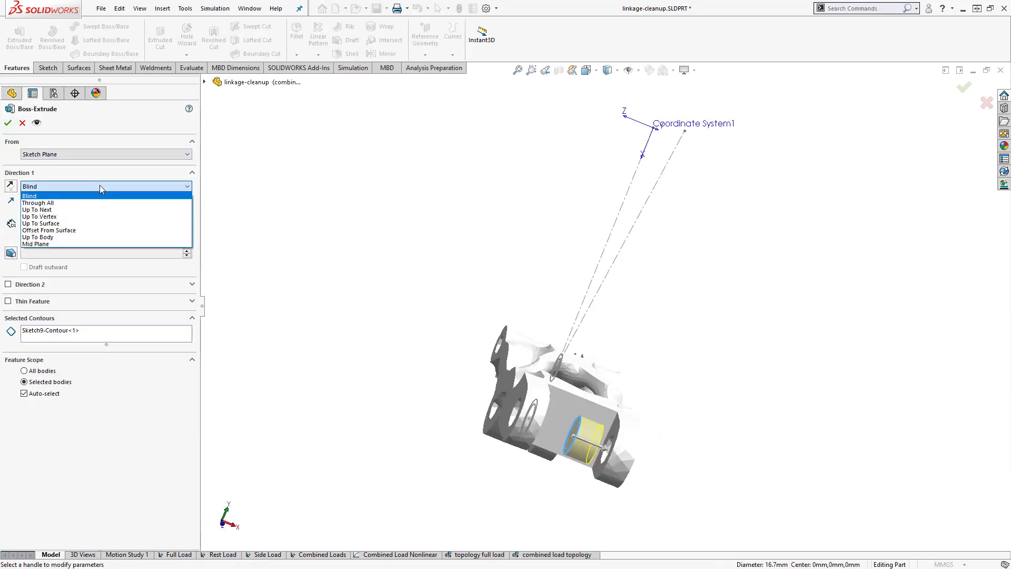
{"action": "left_click", "coordinate": [110, 175]}
{"action": "left_click", "coordinate": [105, 154]}
{"action": "left_click", "coordinate": [52, 171]}
{"action": "left_click", "coordinate": [605, 431]}
{"action": "left_click", "coordinate": [105, 200]}
{"action": "left_click", "coordinate": [53, 226]}
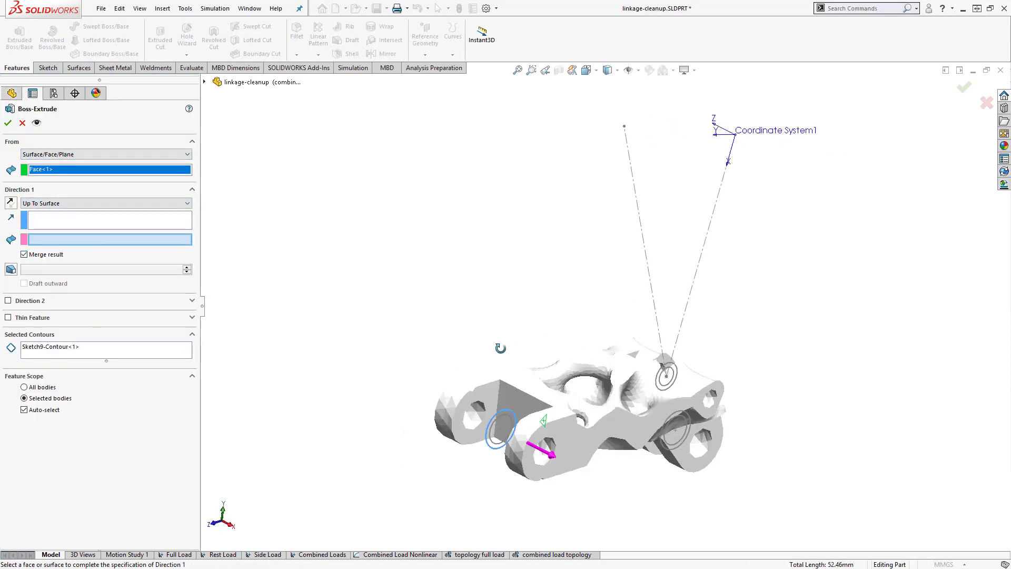
{"action": "right_click", "coordinate": [714, 271]}
{"action": "left_click", "coordinate": [737, 284]}
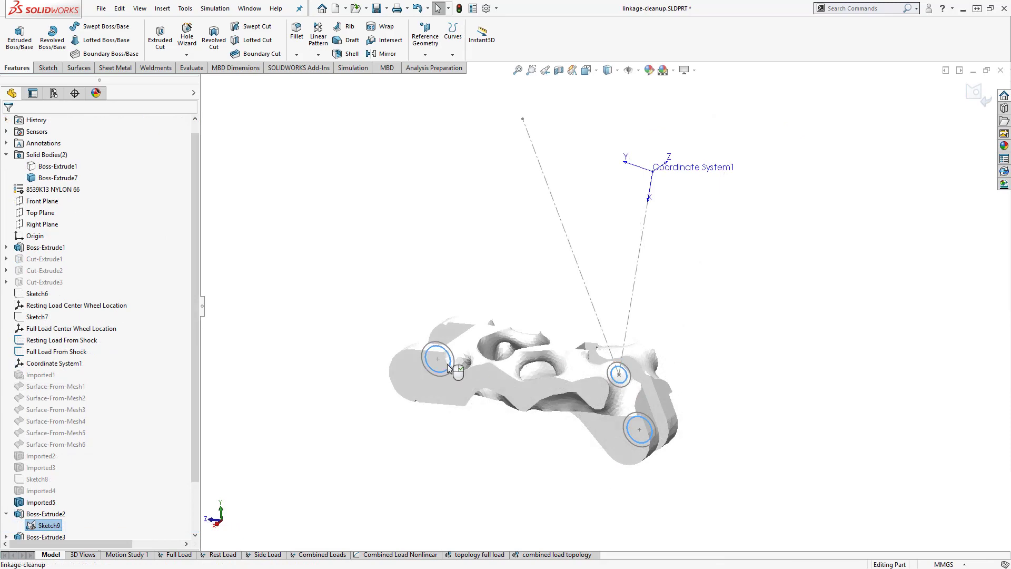
- Cut the holes from Sketch9 through all in both directions
{"action": "left_click", "coordinate": [160, 39]}
{"action": "left_click", "coordinate": [101, 185]}
{"action": "left_click", "coordinate": [83, 203]}
{"action": "left_click", "coordinate": [11, 103]}
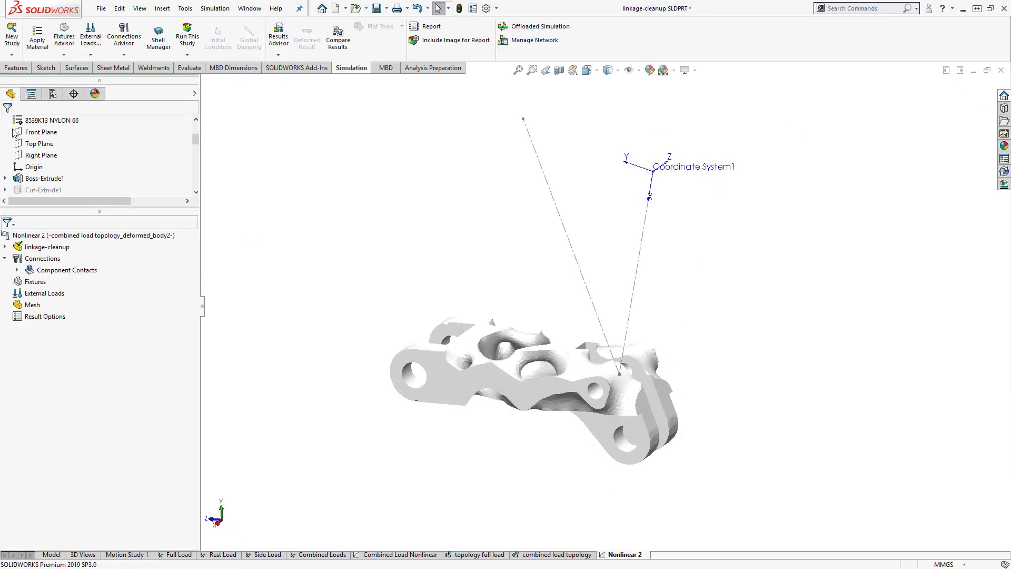
- Exclude SolidBody 2 from the Nonlinear 2 analysis
{"action": "left_click", "coordinate": [5, 247]}
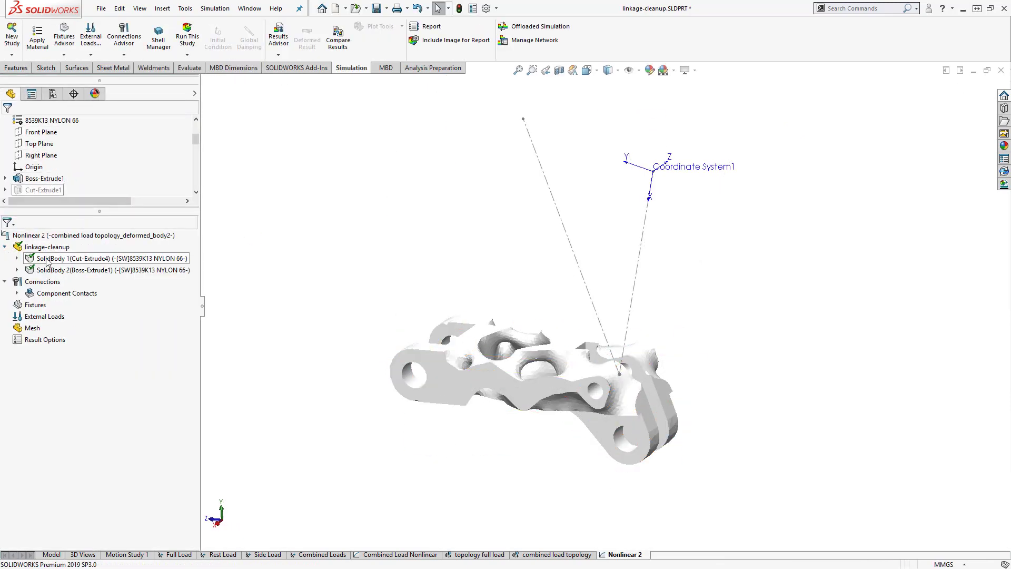
{"action": "right_click", "coordinate": [47, 271]}
{"action": "left_click", "coordinate": [93, 383]}
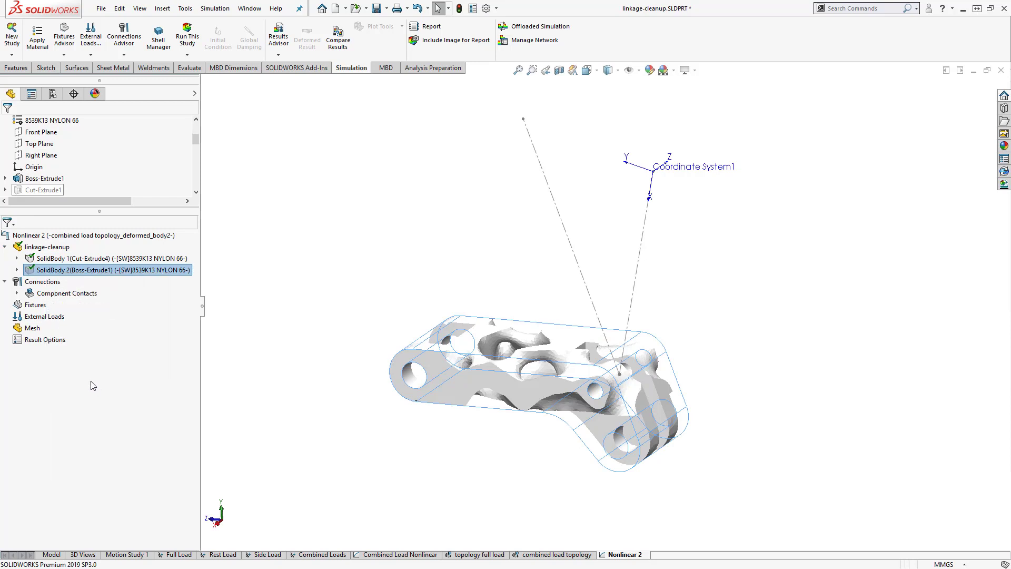
- Copy the Combined Loads fixtures and external loads into Nonlinear 2
{"action": "left_click", "coordinate": [332, 555]}
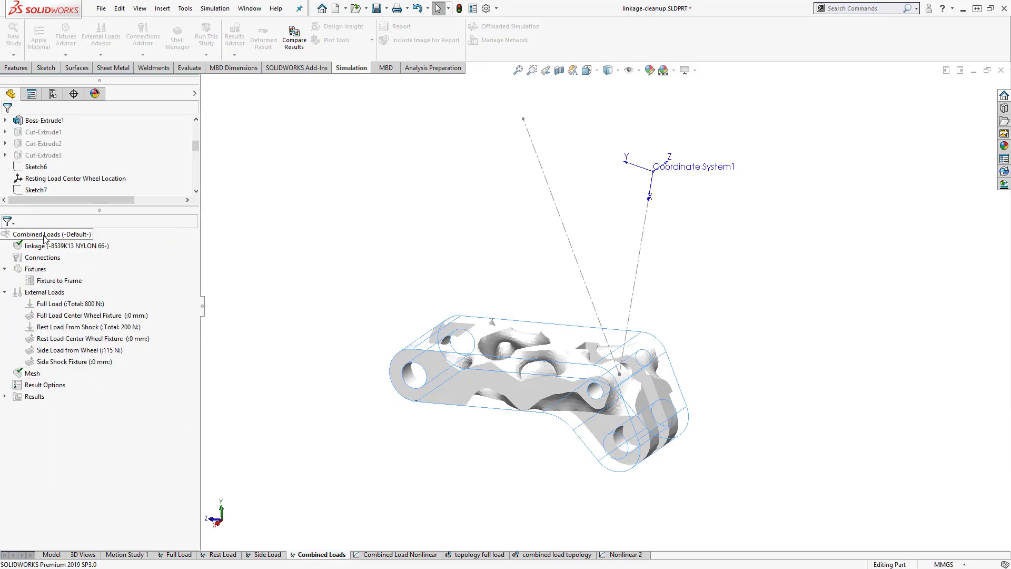
{"action": "left_click_drag", "start_coordinate": [50, 295], "coordinate": [520, 470]}
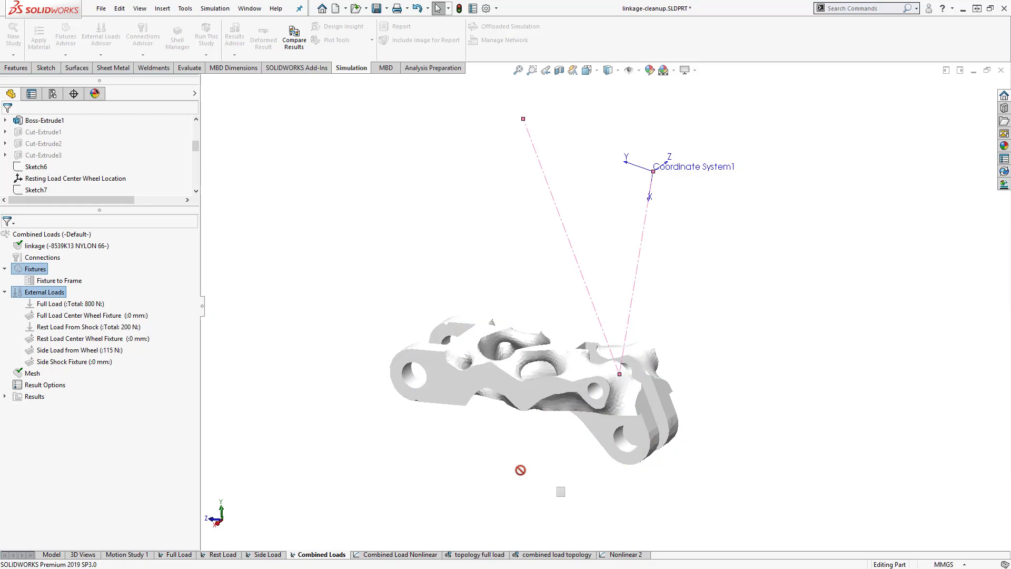
{"action": "left_click_drag", "start_coordinate": [627, 557], "coordinate": [610, 554]}
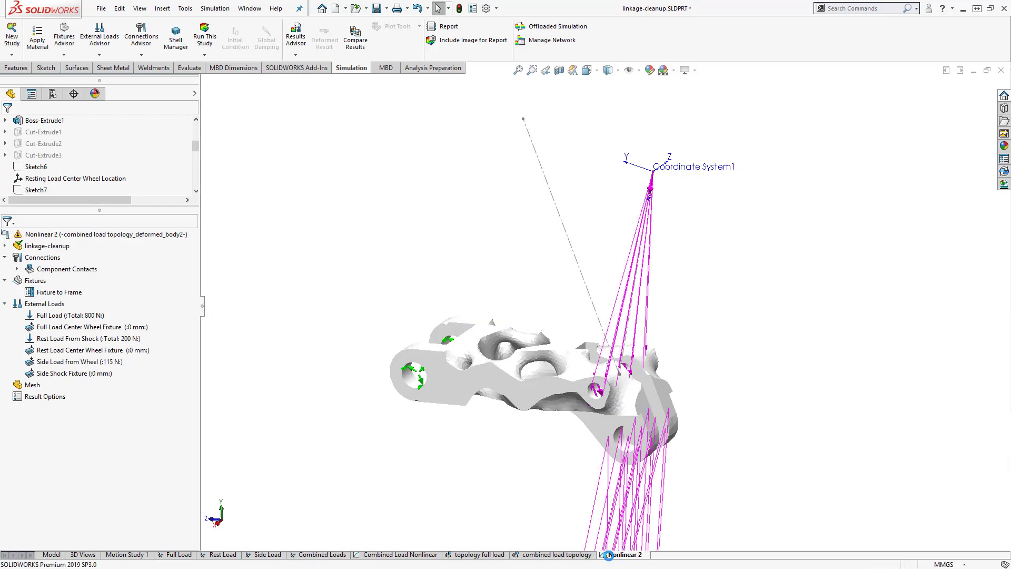
- Run Nonlinear 2, inspect the stress plot, and animate Displacement1
{"action": "right_click", "coordinate": [108, 234]}
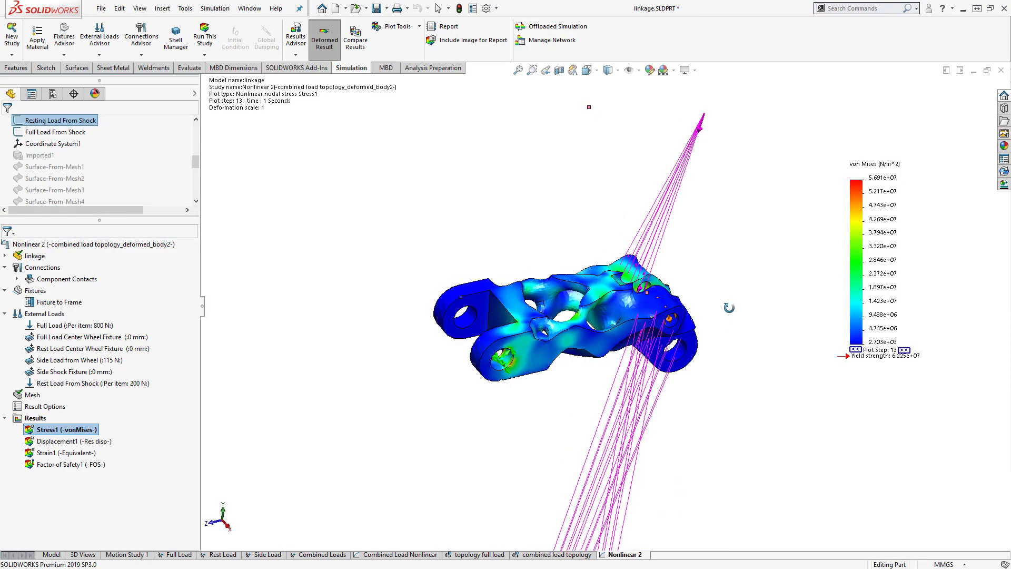
{"action": "middle_click_drag", "start_coordinate": [666, 300], "coordinate": [664, 377]}
{"action": "double_click", "coordinate": [50, 441]}
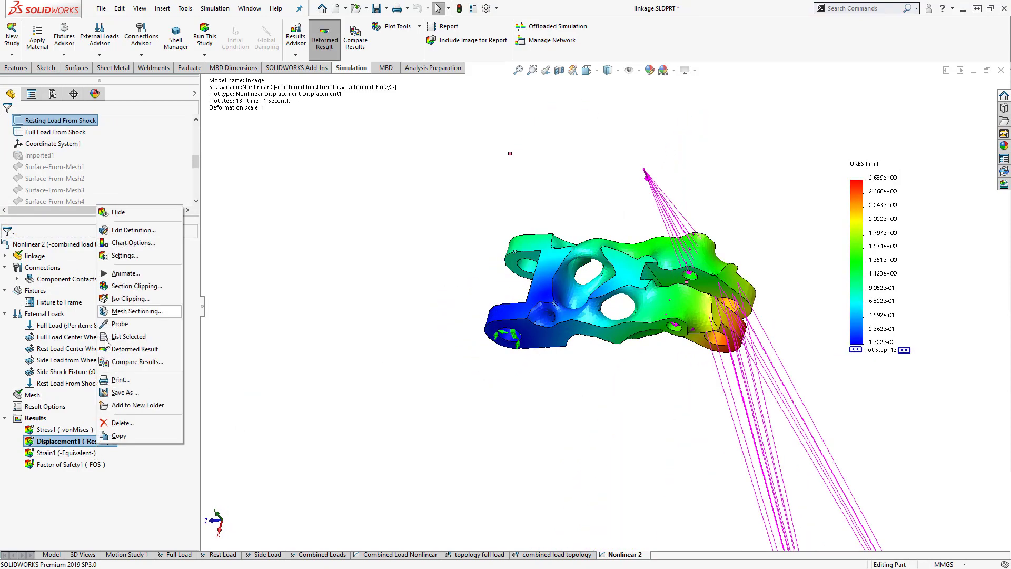
{"action": "left_click", "coordinate": [125, 273]}
{"action": "middle_click_drag", "start_coordinate": [557, 402], "coordinate": [465, 393]}
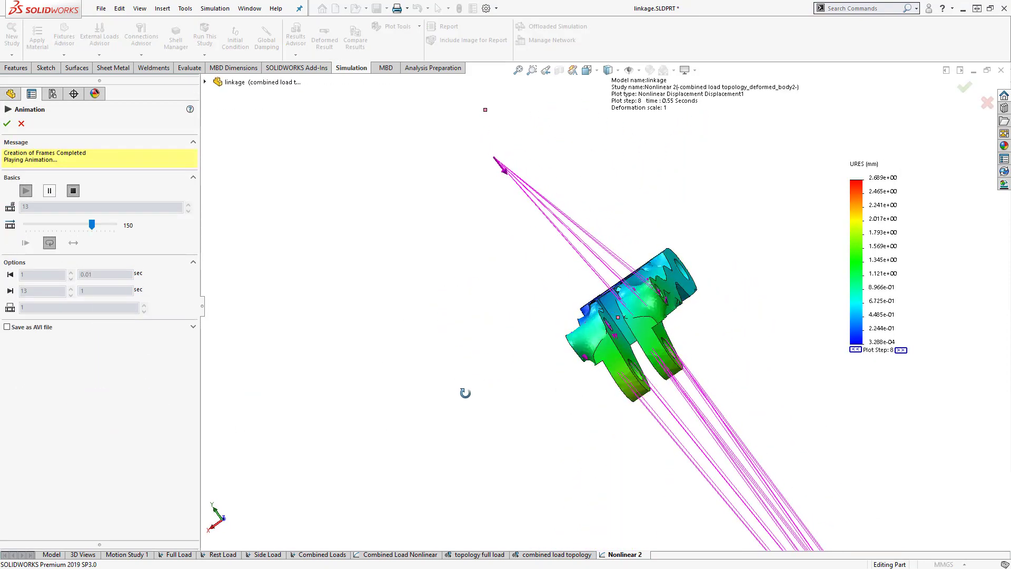
{"action": "key", "text": "Escape"}
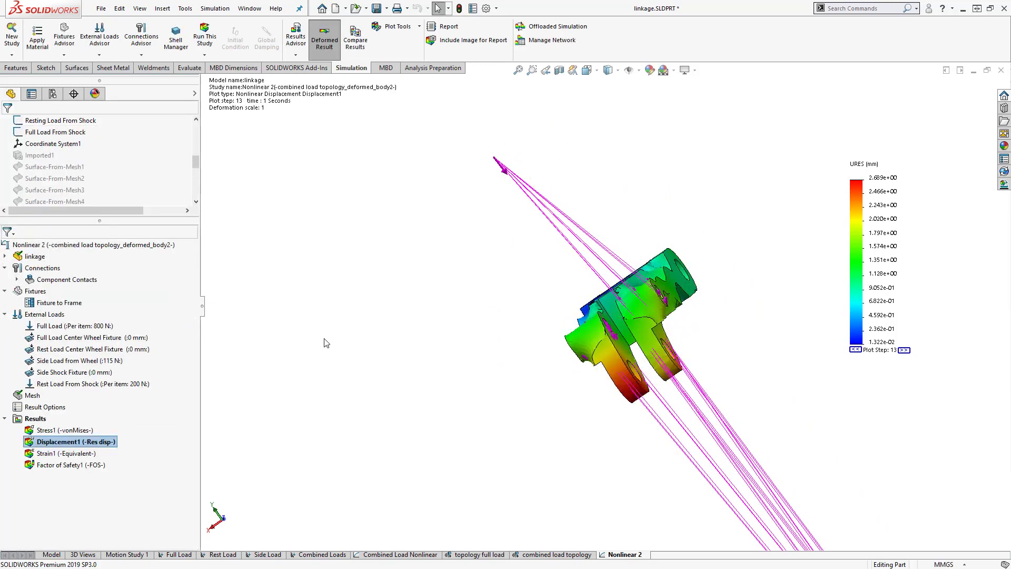
- Iso-clip the Factor of Safety1 plot at 2, showing only regions below it
{"action": "double_click", "coordinate": [71, 465]}
{"action": "middle_click_drag", "start_coordinate": [496, 401], "coordinate": [533, 347]}
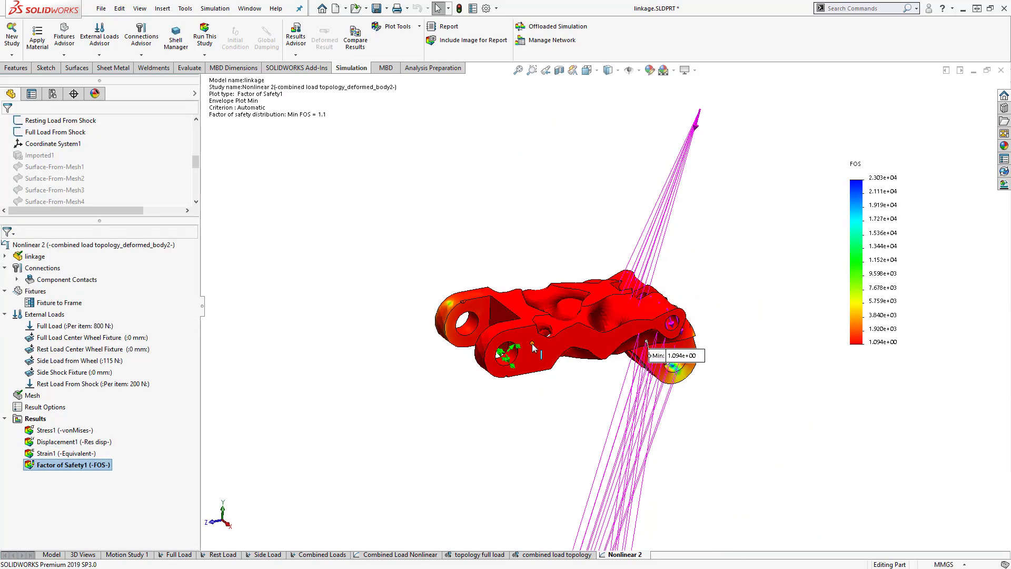
{"action": "right_click", "coordinate": [94, 464]}
{"action": "left_click", "coordinate": [132, 332]}
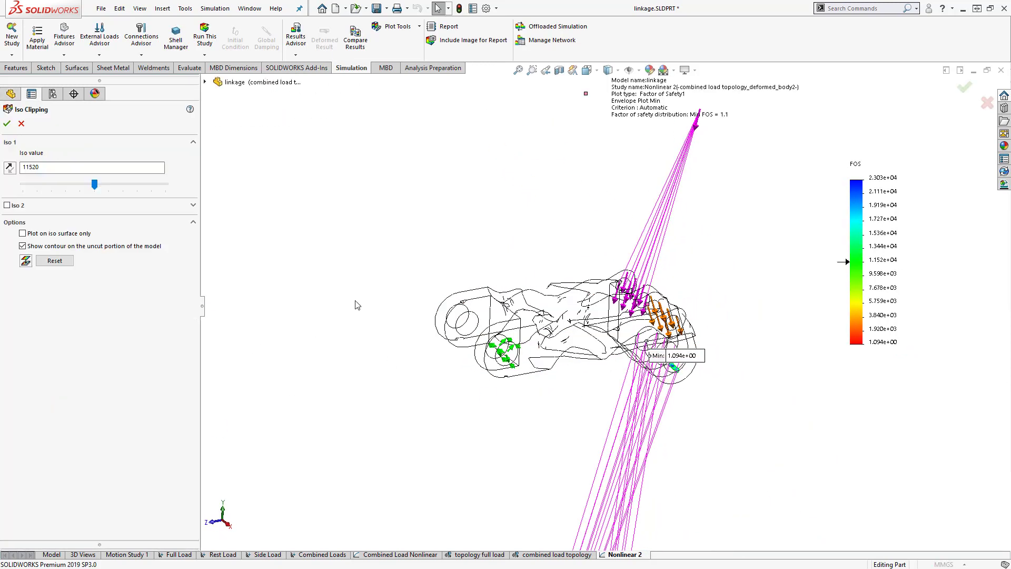
{"action": "double_click", "coordinate": [86, 168]}
{"action": "type", "text": "2"}
{"action": "left_click", "coordinate": [9, 167]}
{"action": "scroll", "coordinate": [532, 358], "scroll_direction": "down", "scroll_amount": 3}
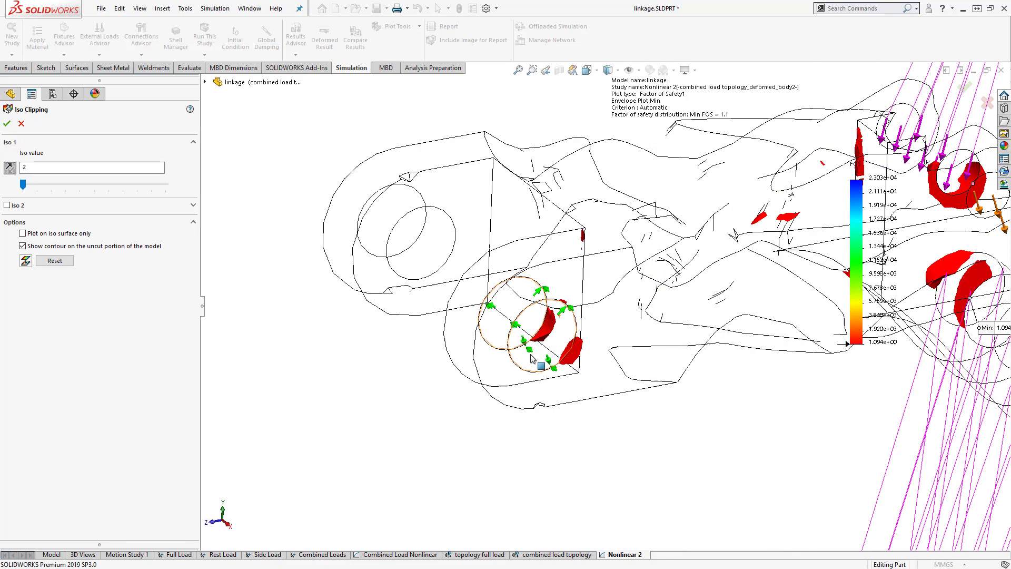